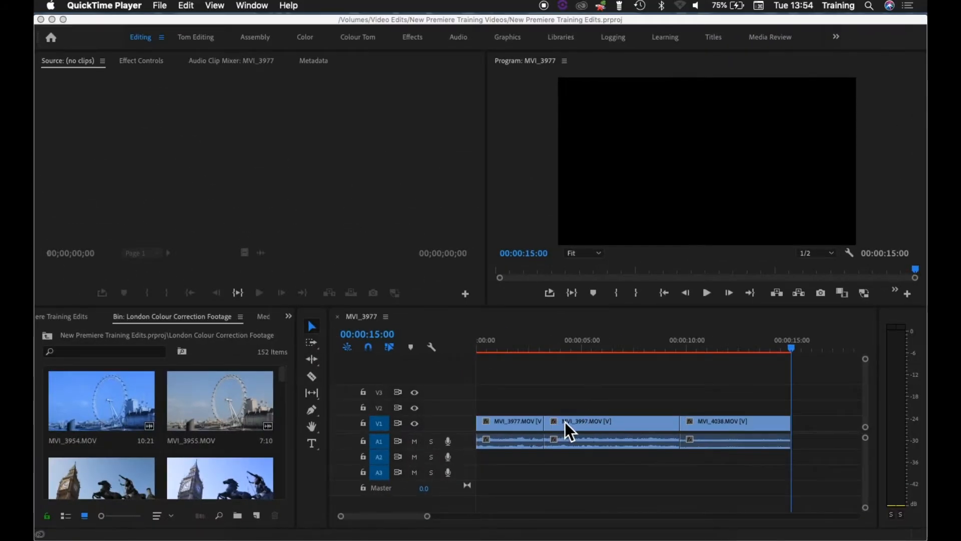
Step: Shorten the end of MVI_3997 to about 00:00:07:00 with the Selection tool and remove the gap before MVI_4038
mouse_move(578, 423)
left_mouse_down()
mouse_move(646, 425)
mouse_move(592, 426)
left_mouse_up()
left_click_drag(678, 426, 624, 429)
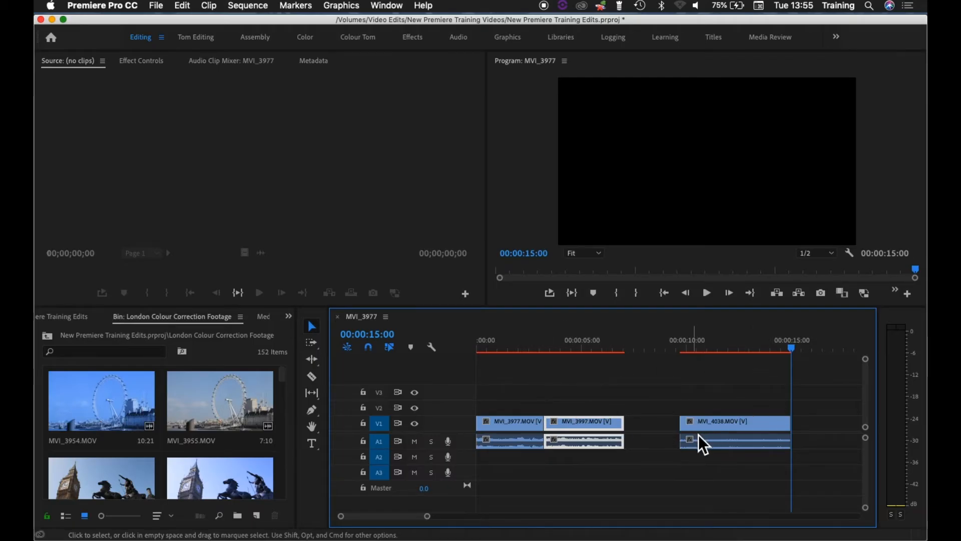
left_click(653, 430)
key("Delete")
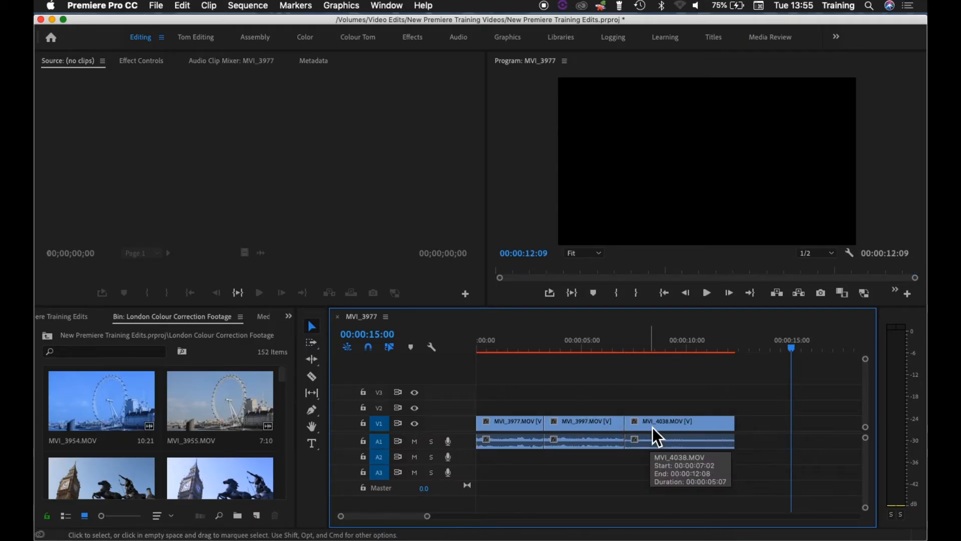
Step: Undo the gap removal and the trim of MVI_3997
key("super+z")
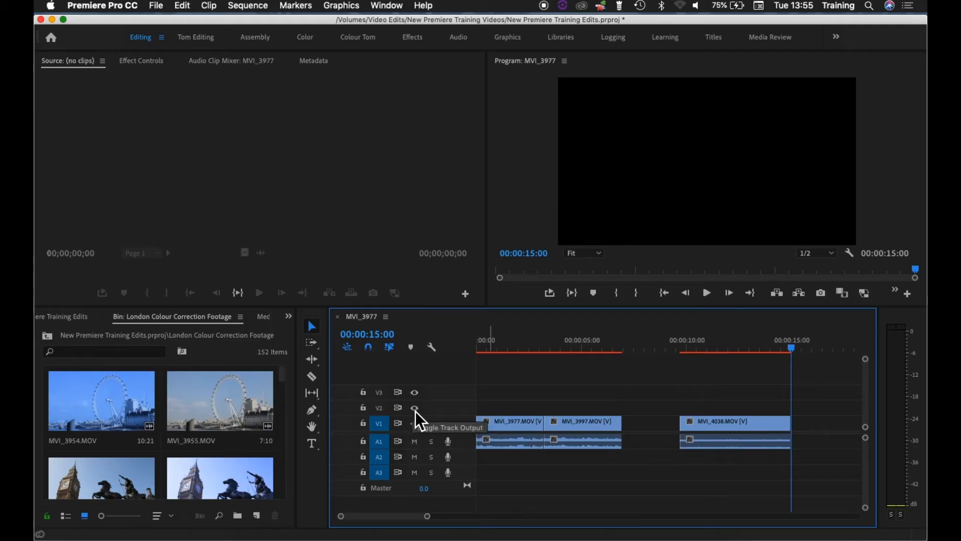
key("super+z")
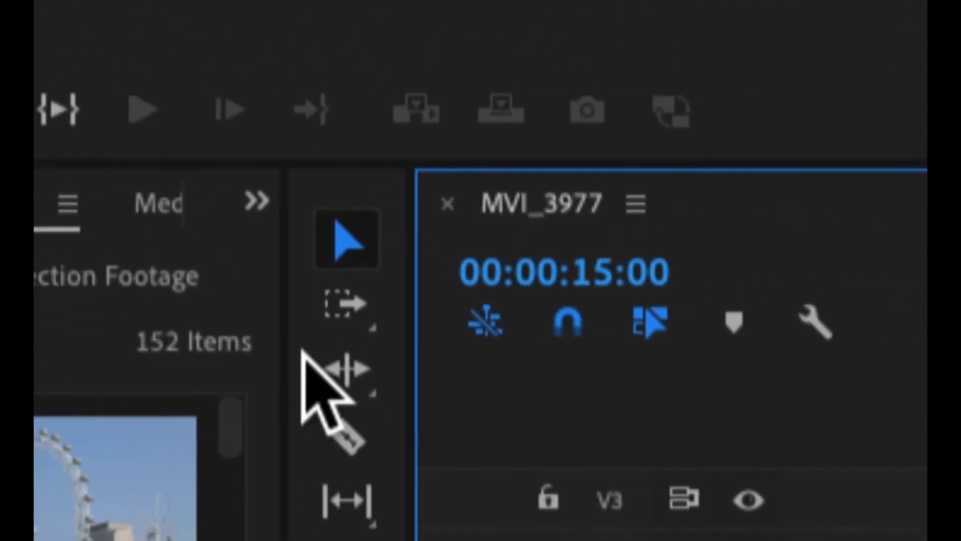
Step: With the Ripple Edit tool, shorten MVI_3997 to end at 00:00:06:19 and re-extend it to about 00:00:10:00
left_click(337, 369)
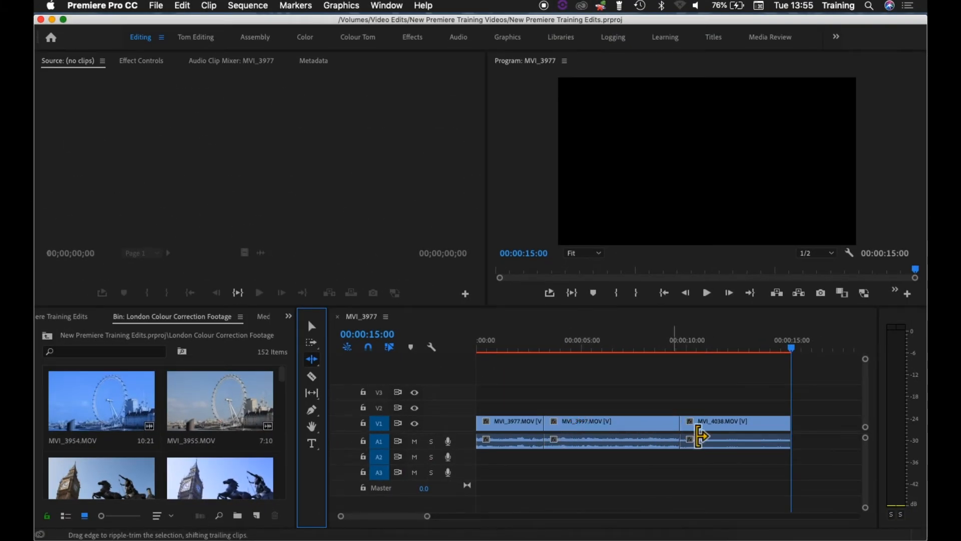
left_click_drag(680, 435, 625, 436)
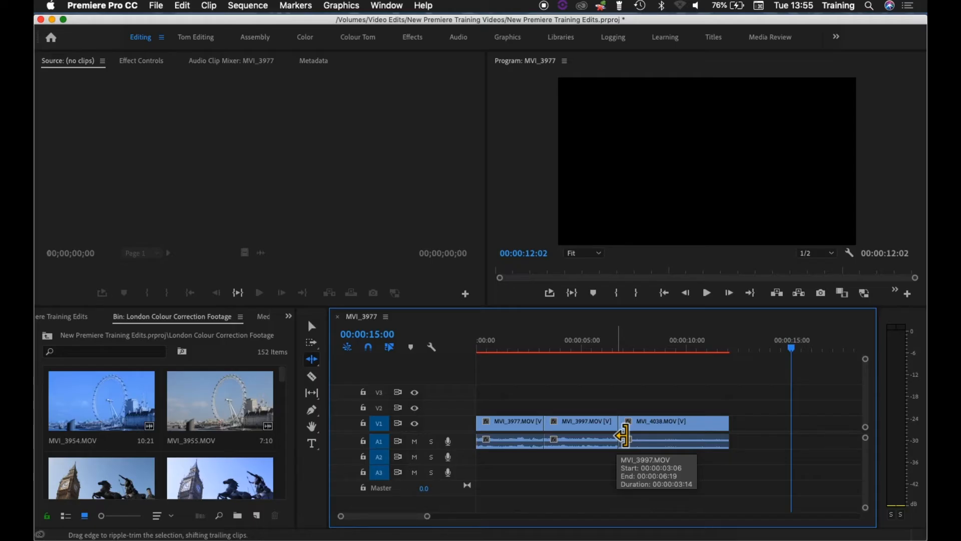
left_click_drag(623, 435, 691, 435)
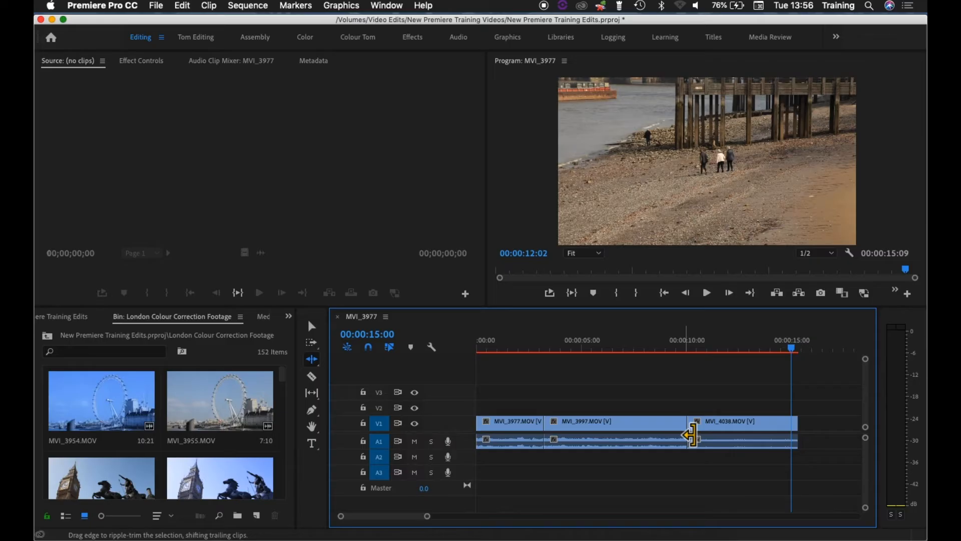
left_click_drag(692, 435, 695, 435)
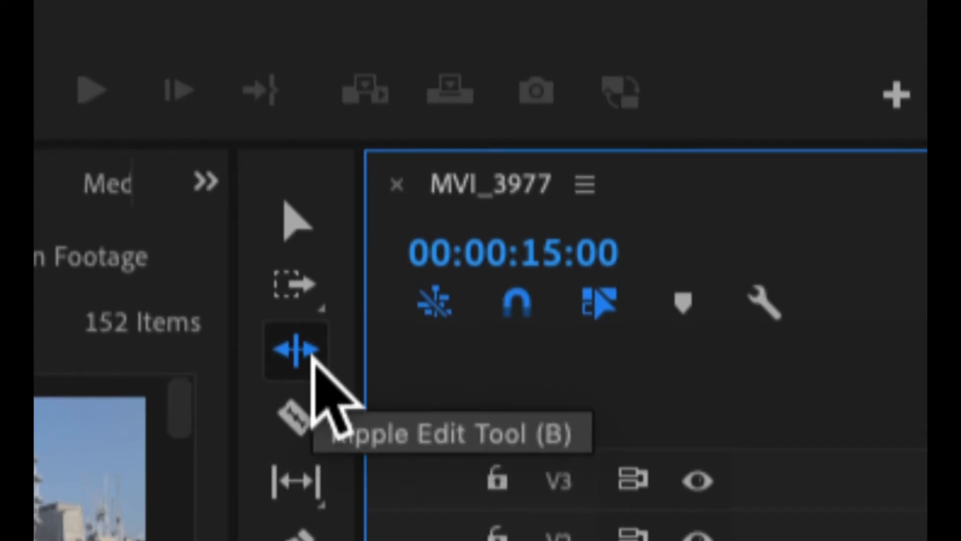
Step: Choose the Rolling Edit tool and alternate between rolling and ripple trimming at the cut between MVI_3997 and MVI_4038
left_click(311, 354)
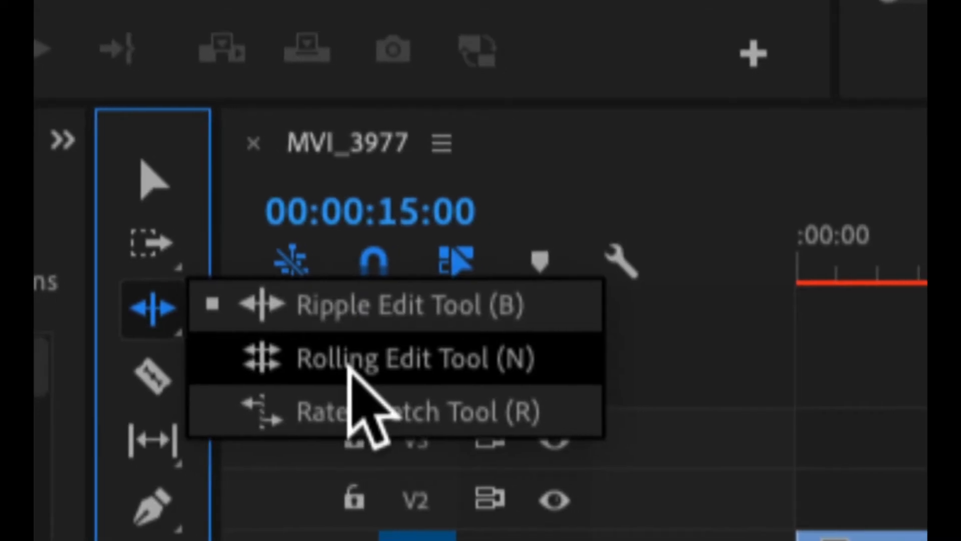
left_click(349, 367)
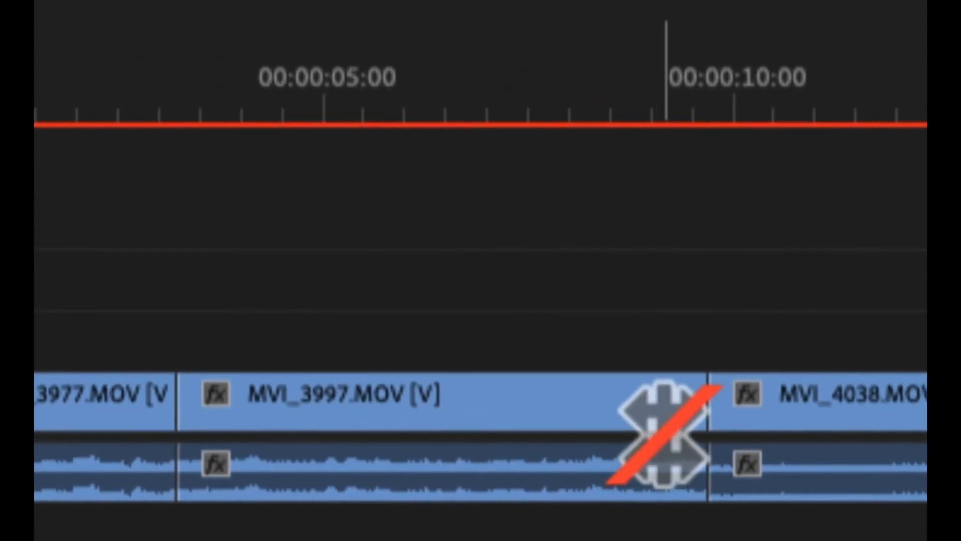
key("b")
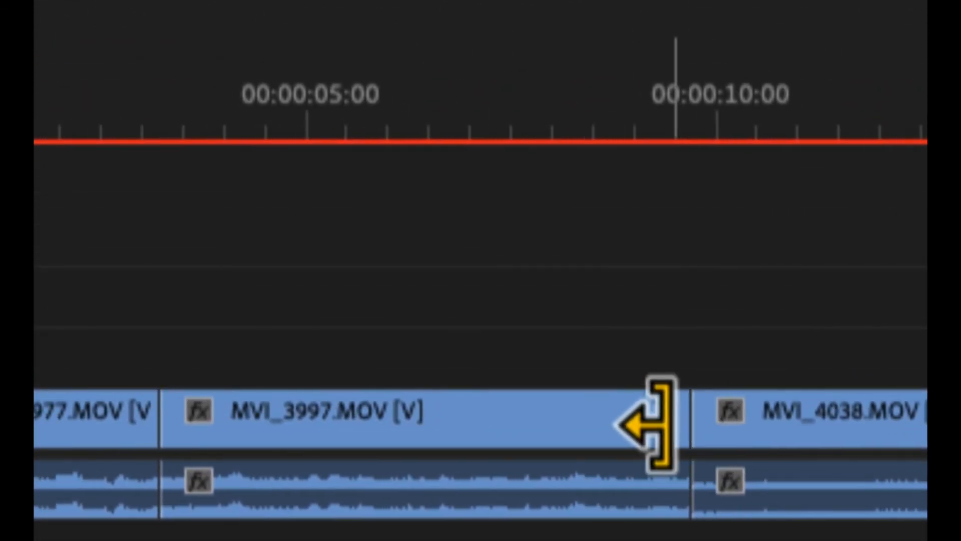
left_click(673, 427, "ctrl")
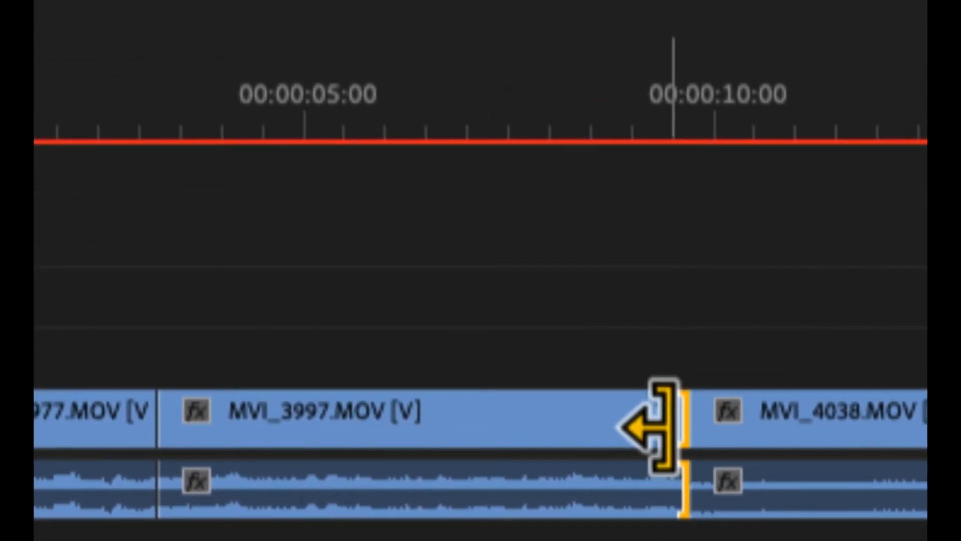
left_click(664, 423, "ctrl")
left_click(656, 422, "ctrl")
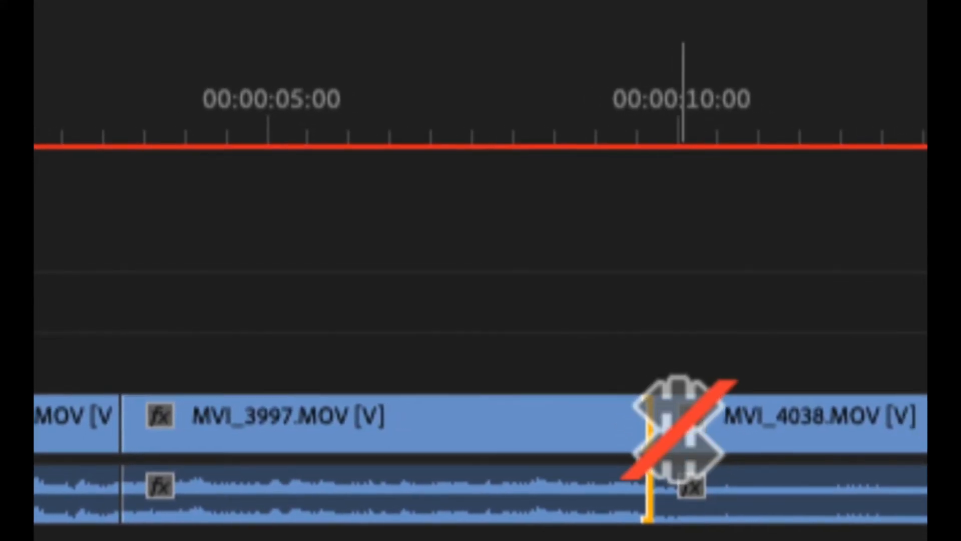
left_click(671, 426, "ctrl")
left_click(681, 423, "ctrl")
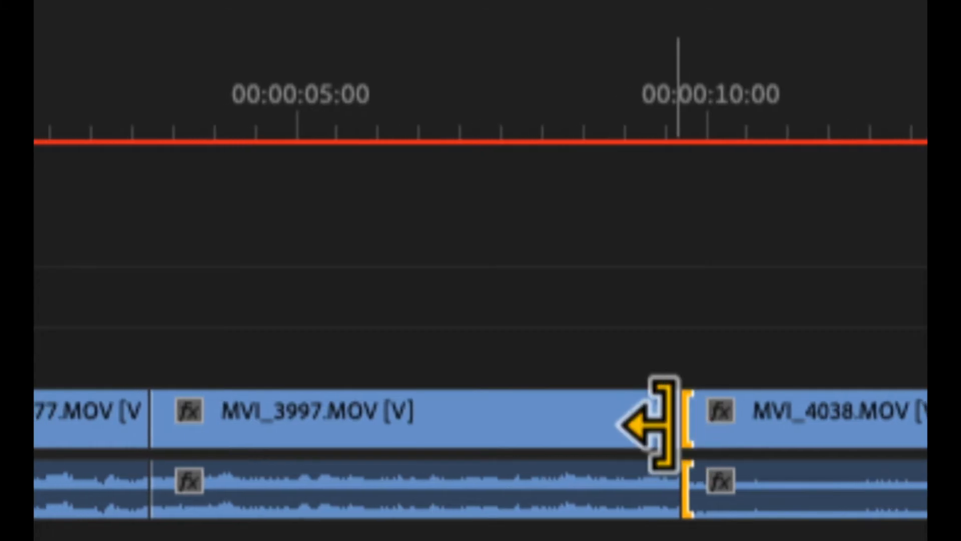
Step: Ripple-trim the end of MVI_3997 in several passes and undo the trims
left_click_drag(665, 425, 407, 428)
left_click_drag(608, 429, 608, 429)
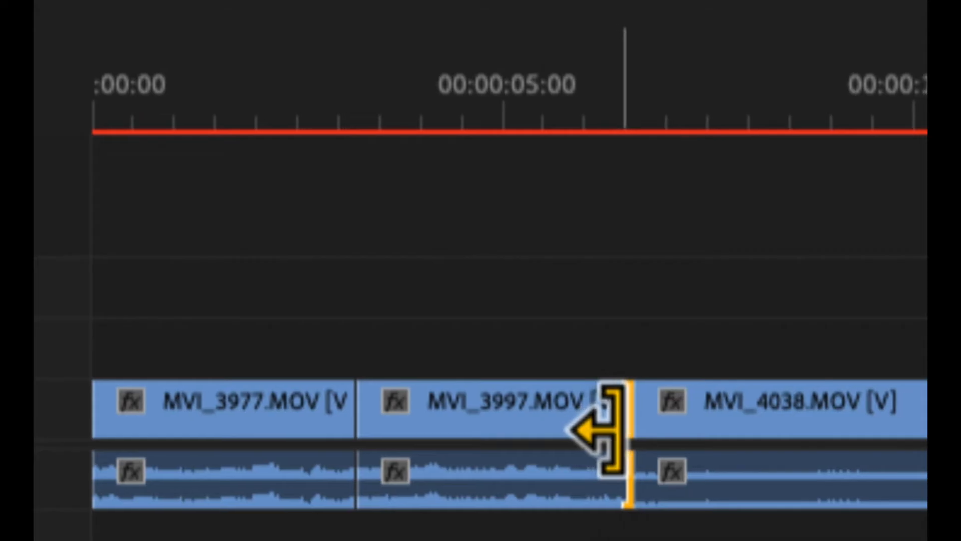
left_click_drag(629, 426, 538, 428)
left_click_drag(643, 426, 614, 426)
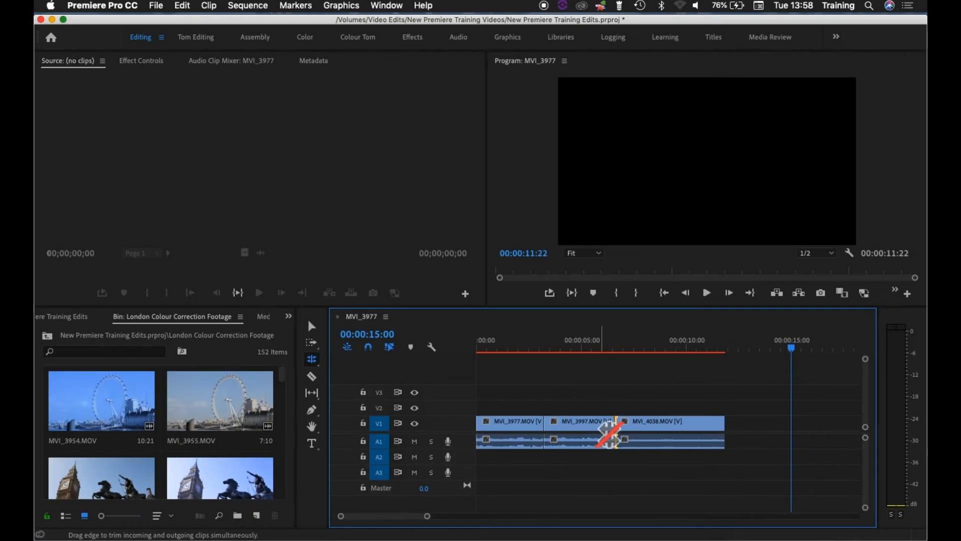
key("super+z")
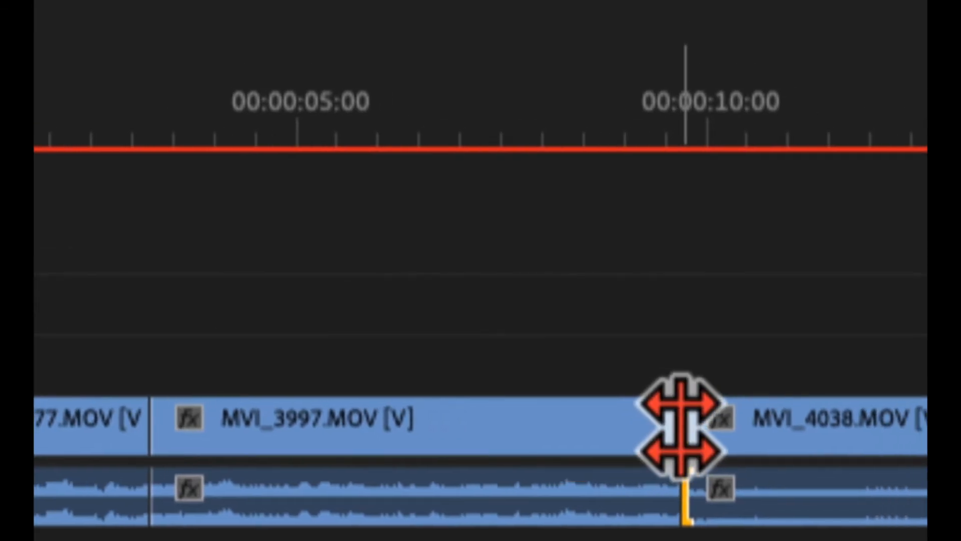
Step: Roll the cut between MVI_3997 and MVI_4038 back and forth, first to 00:00:08:18 and finally to about 00:00:10:00
left_click(681, 425)
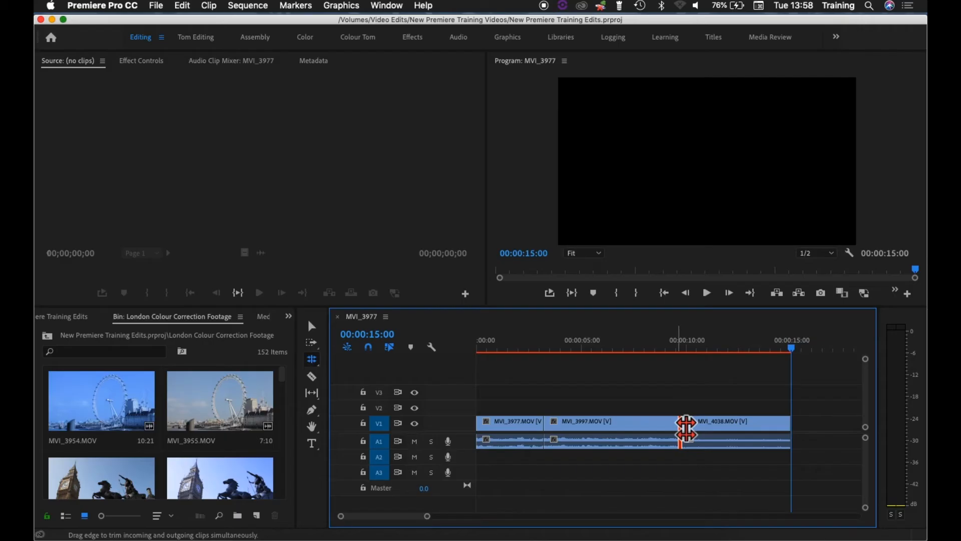
mouse_move(686, 428)
left_mouse_down()
mouse_move(642, 431)
mouse_move(680, 429)
left_mouse_up()
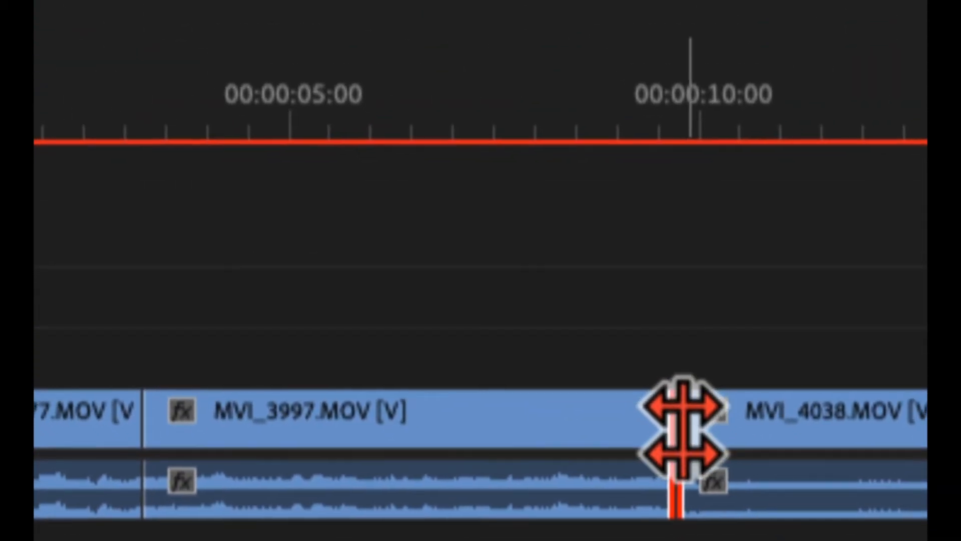
left_click_drag(680, 428, 655, 425)
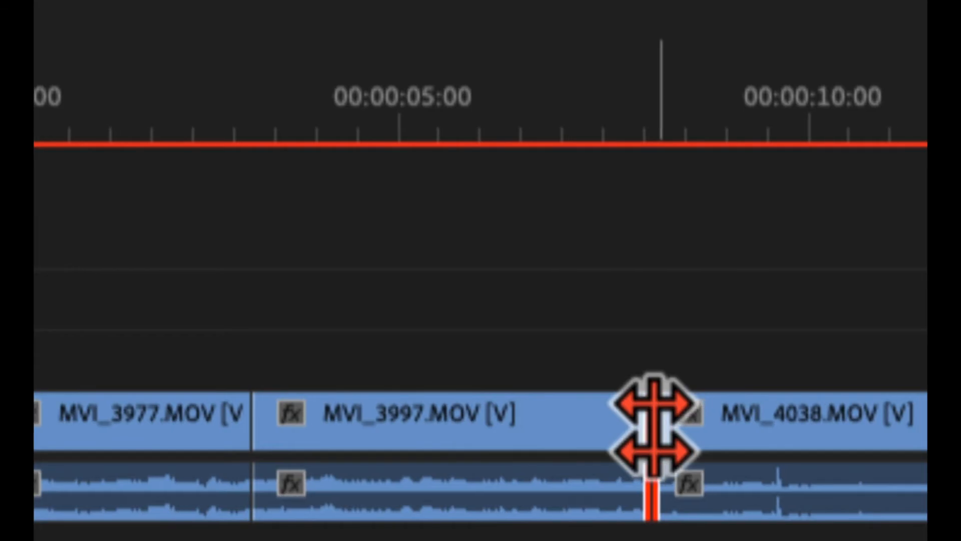
left_click_drag(615, 421, 761, 419)
left_click_drag(683, 429, 685, 429)
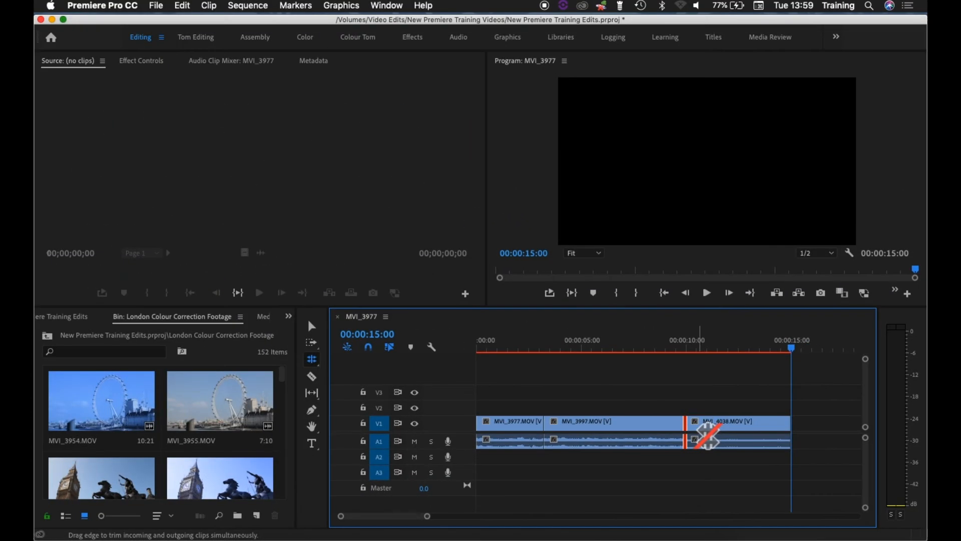
left_click_drag(697, 433, 668, 434)
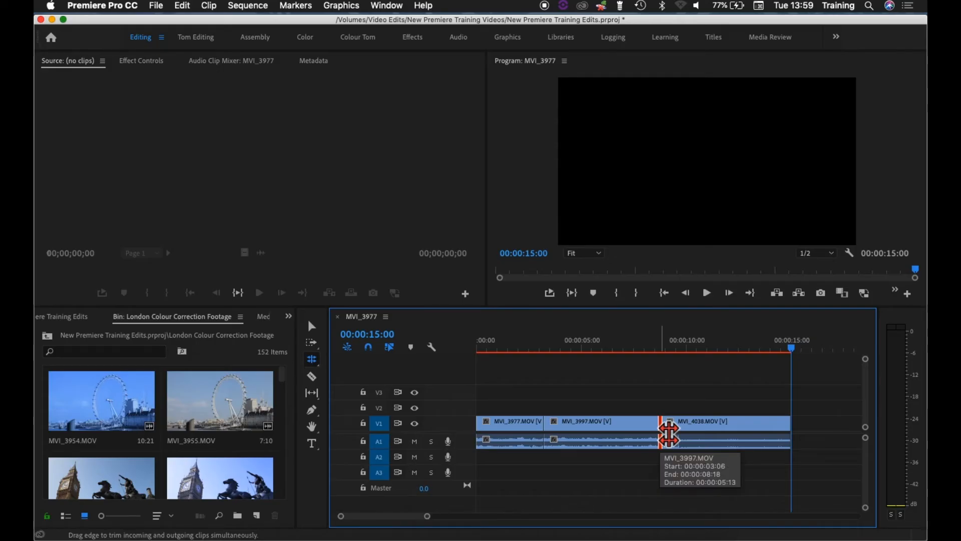
left_click_drag(669, 434, 693, 435)
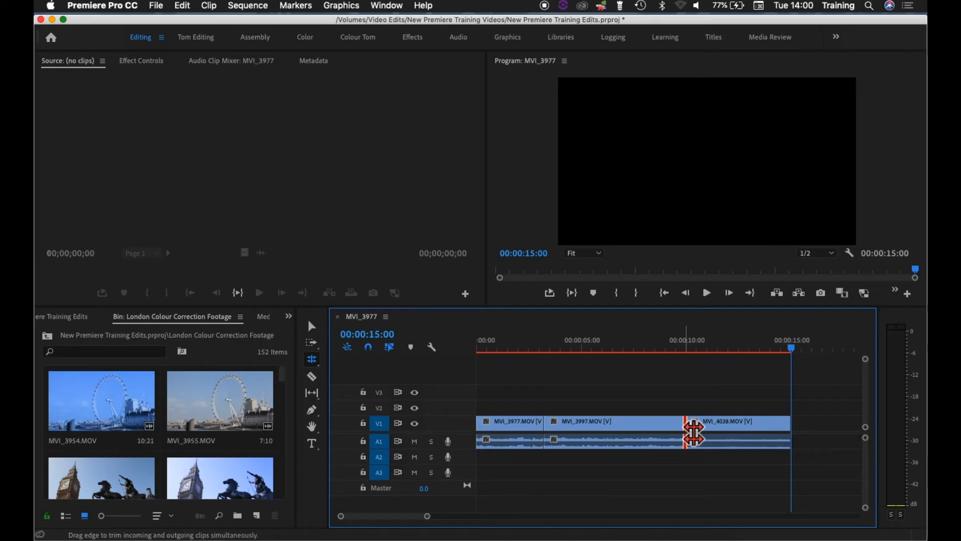
Step: Place the playhead at 00:00:08:06, snap the rolling edit to it, and roll the cut back to about 00:00:09:12
left_click(651, 345)
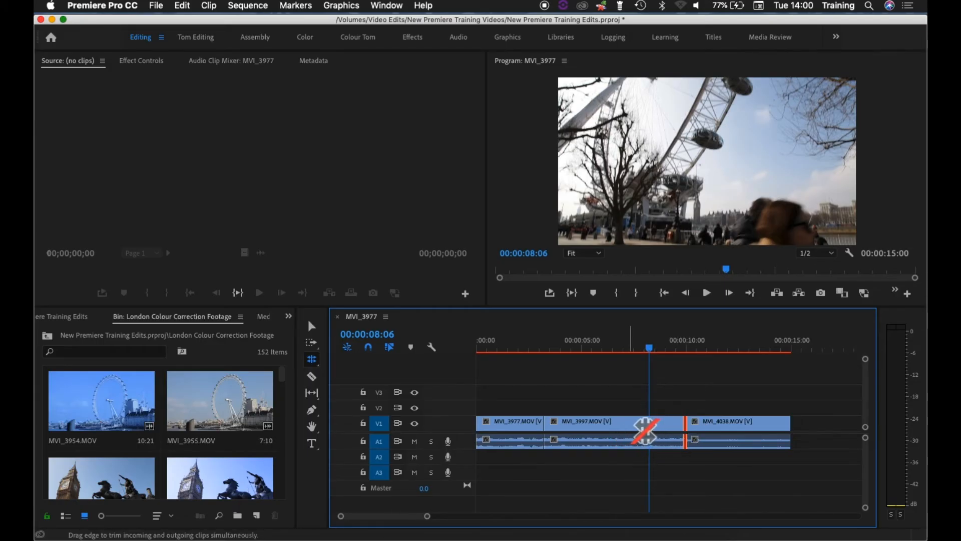
left_click_drag(691, 434, 653, 433)
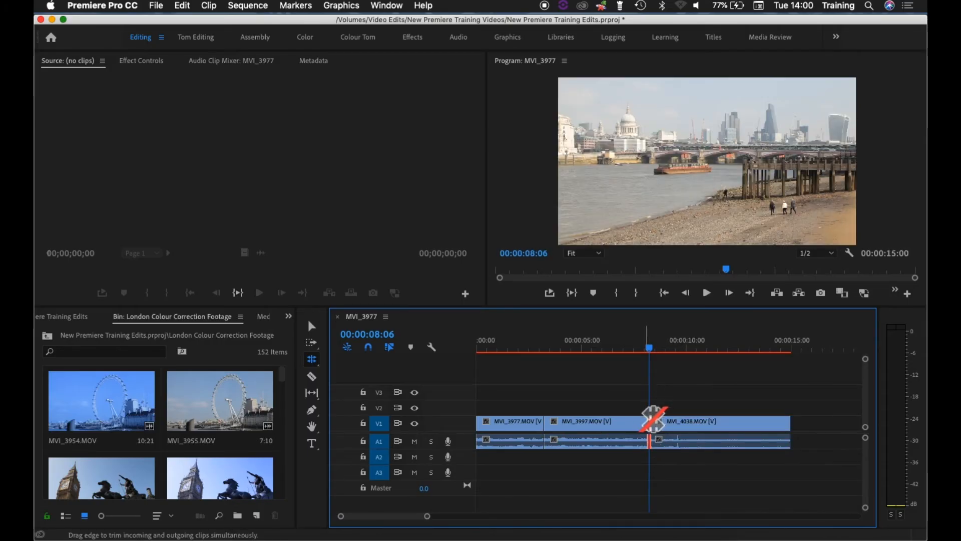
left_click_drag(652, 420, 685, 429)
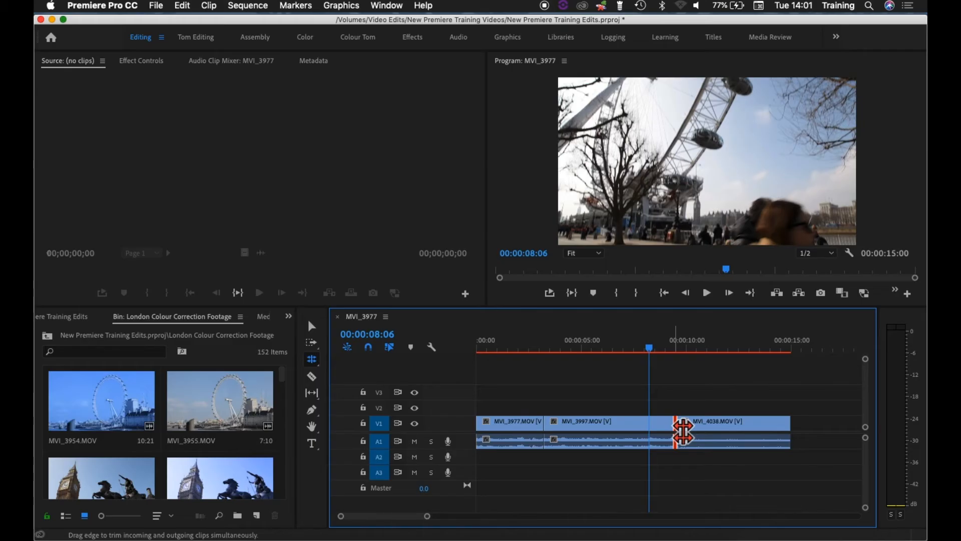
Step: Compare the outgoing and incoming frames while rolling the MVI_3997/MVI_4038 cut, and leave it about 00:00:02:16 later
left_click_drag(683, 431, 613, 440)
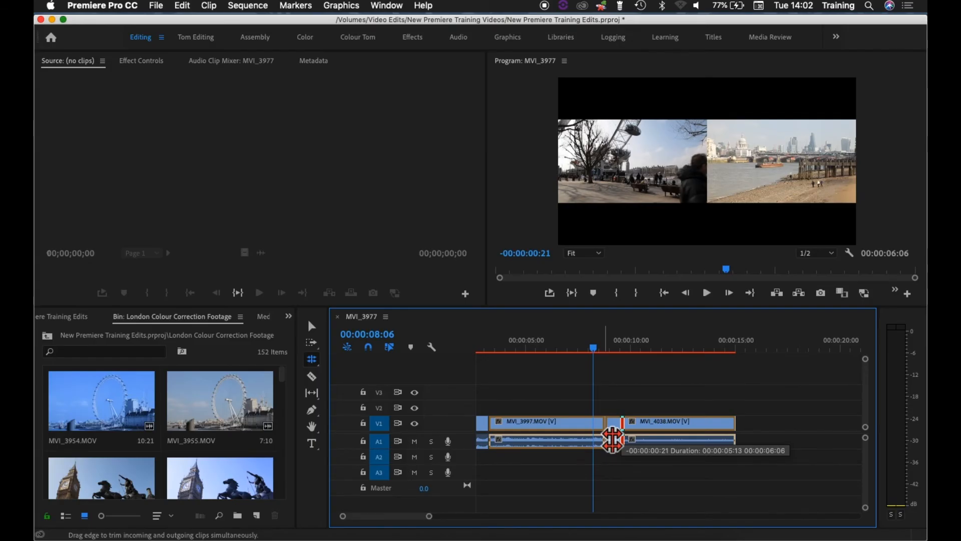
left_click_drag(613, 440, 610, 439)
left_click_drag(606, 439, 588, 440)
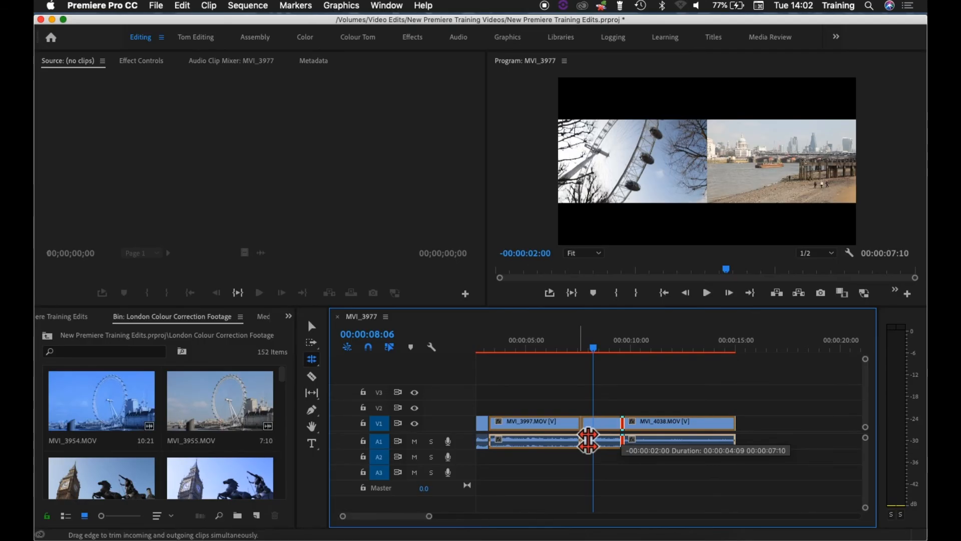
left_click_drag(588, 440, 685, 441)
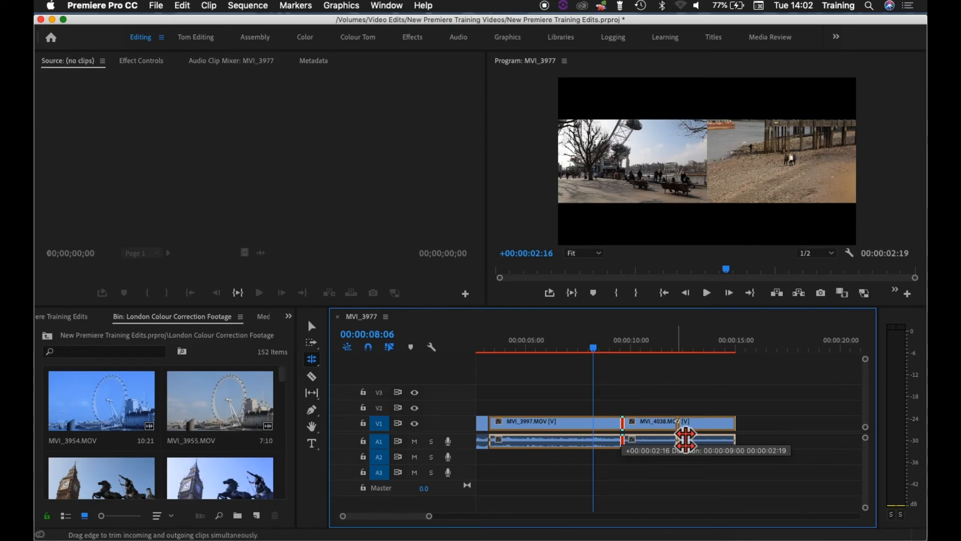
left_click_drag(686, 439, 679, 441)
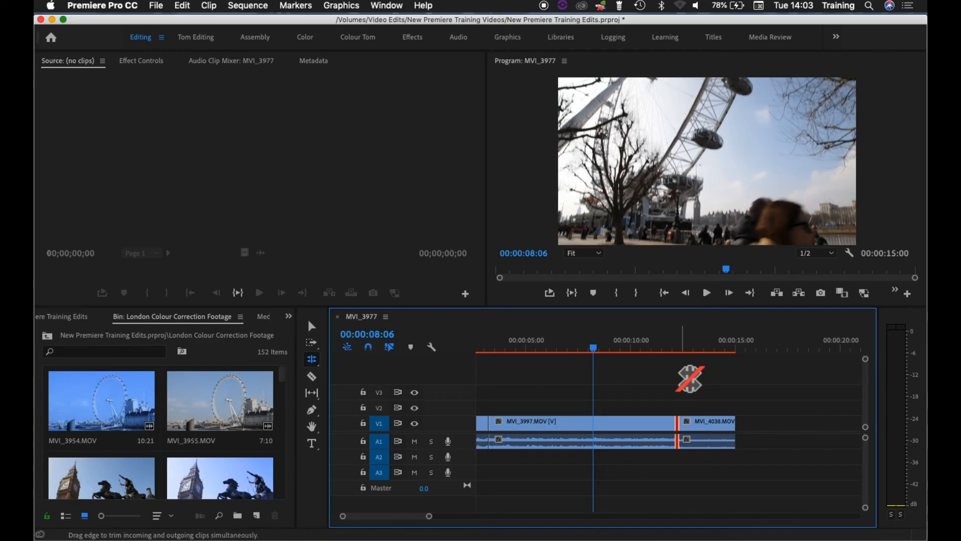
Step: Nudge the selected cut between MVI_3997 and MVI_4038 about 16 frames earlier, one frame at a time
key("alt")
key("alt+Left")
key("alt+Left")
key("alt+Left")
key("alt+Left")
key("alt+Left")
key("alt+Left")
key("alt+Left")
key("alt+Left")
key("alt+Left")
key("alt+Left")
key("alt+Left")
key("alt+Left")
key("alt+Left")
key("alt+Left")
key("alt+Left")
key("alt+Left")
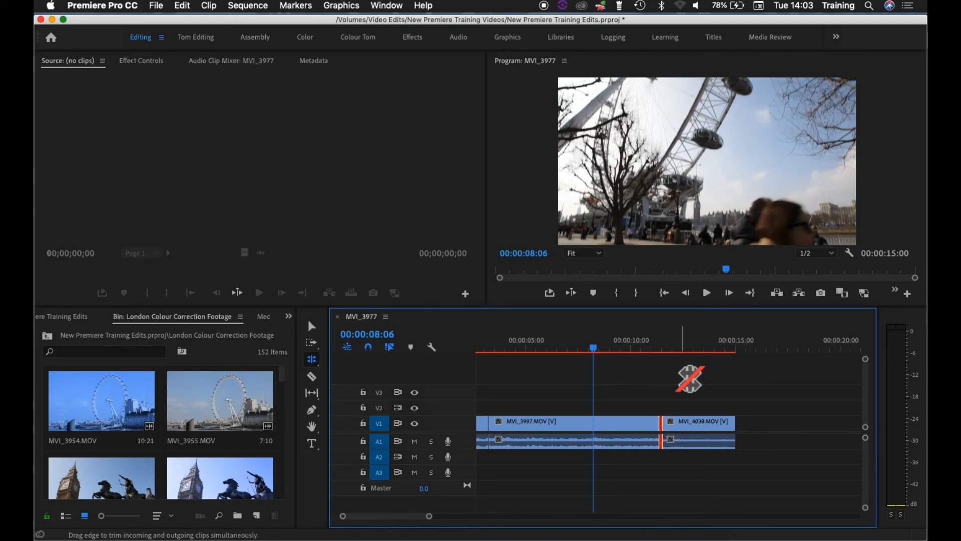
Step: Nudge the selected cut between MVI_3997 and MVI_4038 later, one frame at a time
key("alt+Right")
key("alt+Right")
key("alt+Right")
key("alt+Right")
key("alt+Right")
key("alt+Right")
key("alt+Right")
key("alt+Right")
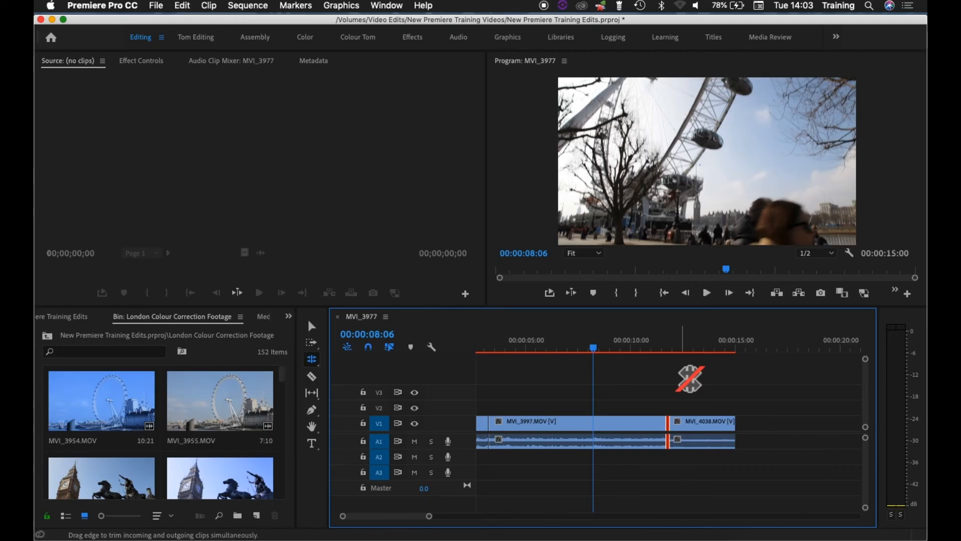
key("alt+Right")
key("alt+Right")
key("alt+Right")
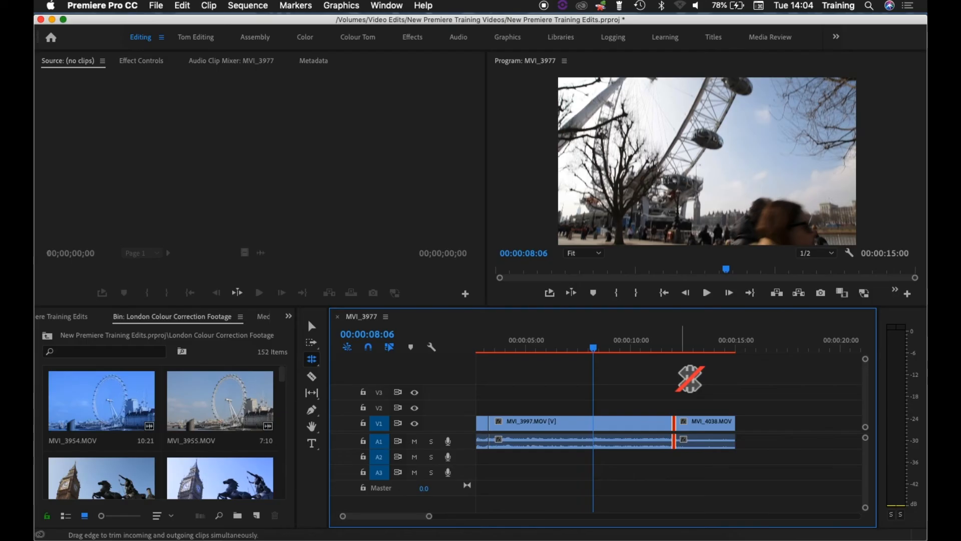
Step: Move the selected cut between MVI_3997 and MVI_4038 earlier in larger multi-frame increments
key("alt+shift+Left")
key("alt+shift+Left")
key("alt+shift+Left")
key("alt+shift+Left")
key("alt+shift+Left")
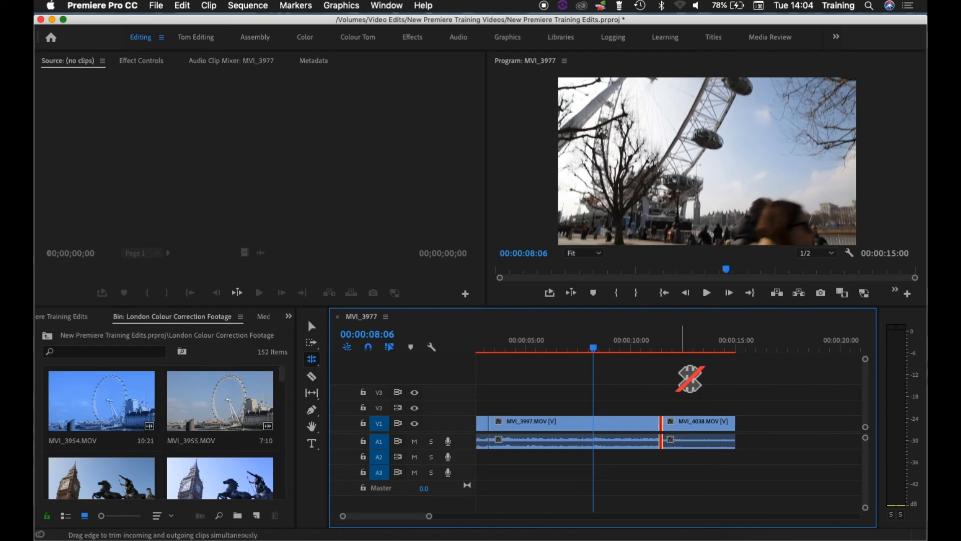
Step: Move the selected cut between MVI_3997 and MVI_4038 later in larger multi-frame increments
key("alt+shift+Right")
key("alt+shift+Right")
key("alt+shift+Right")
key("alt+shift+Right")
key("alt+shift+Right")
key("alt+shift+Right")
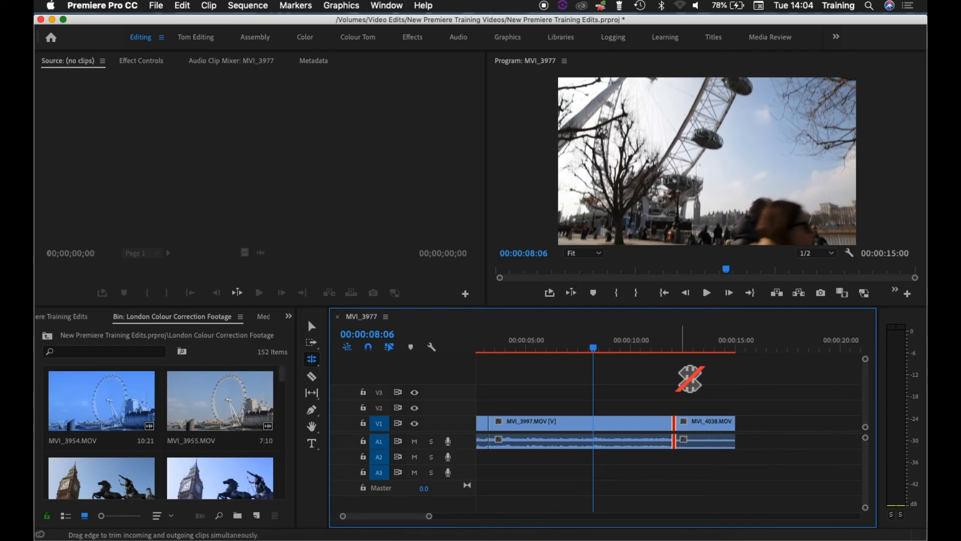
Step: Move the selected cut between MVI_3997 and MVI_4038 earlier in multi-frame increments, and return it to its starting position the same way
key("alt+shift+Left")
key("alt+shift+Left")
key("alt+shift+Left")
key("alt+shift+Left")
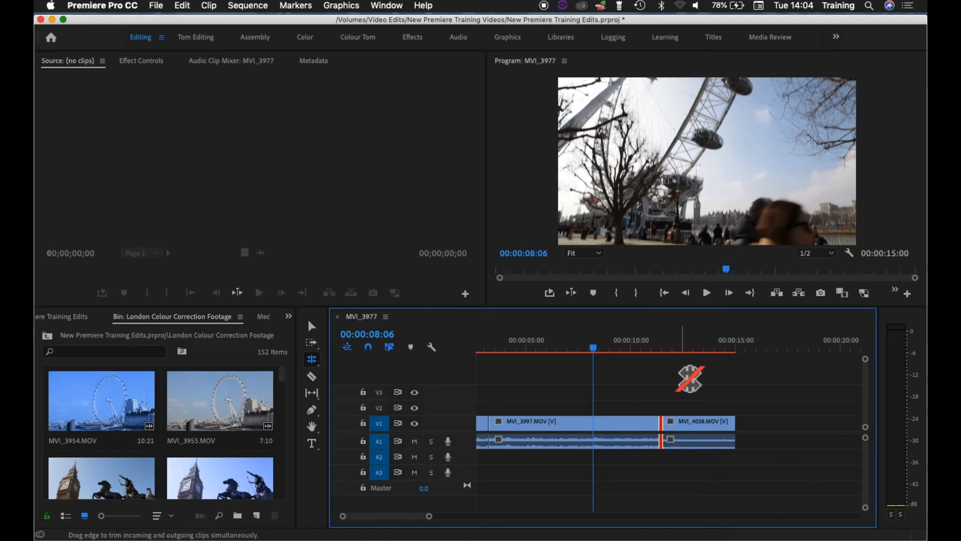
key("alt+shift+Right")
key("alt+shift+Right")
key("alt+shift+Right")
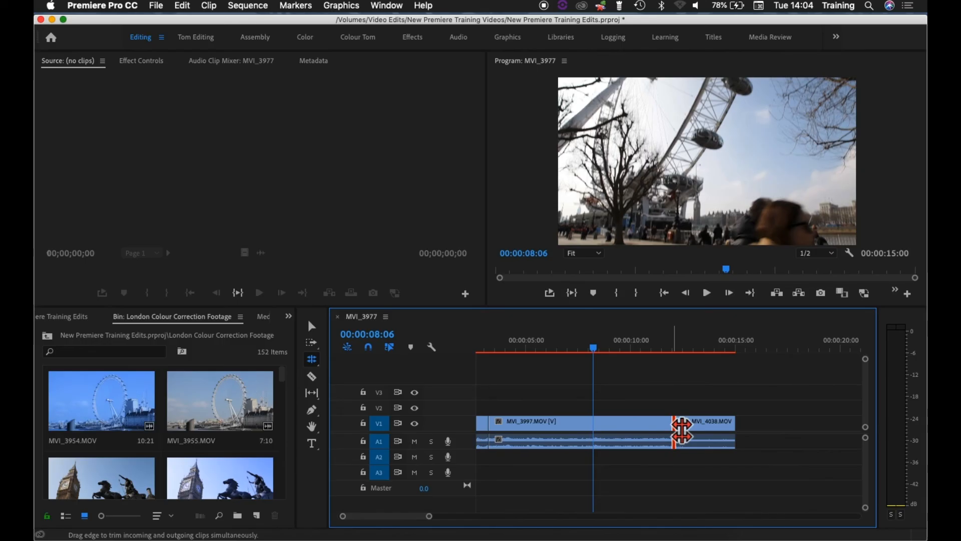
Step: Extend the selected cut to the playhead at 00:00:08:18, and again to a playhead position at about 11 seconds
left_click_drag(590, 344, 604, 341)
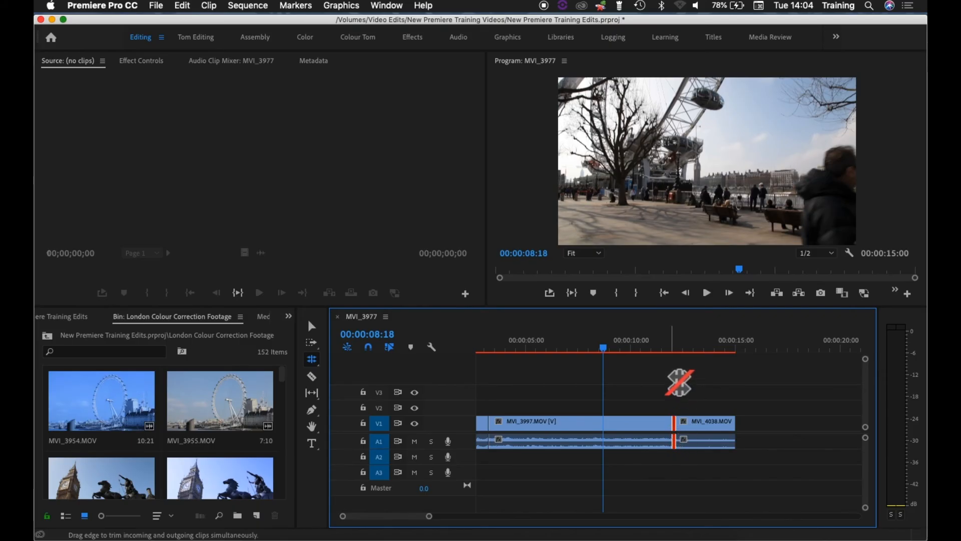
key("e")
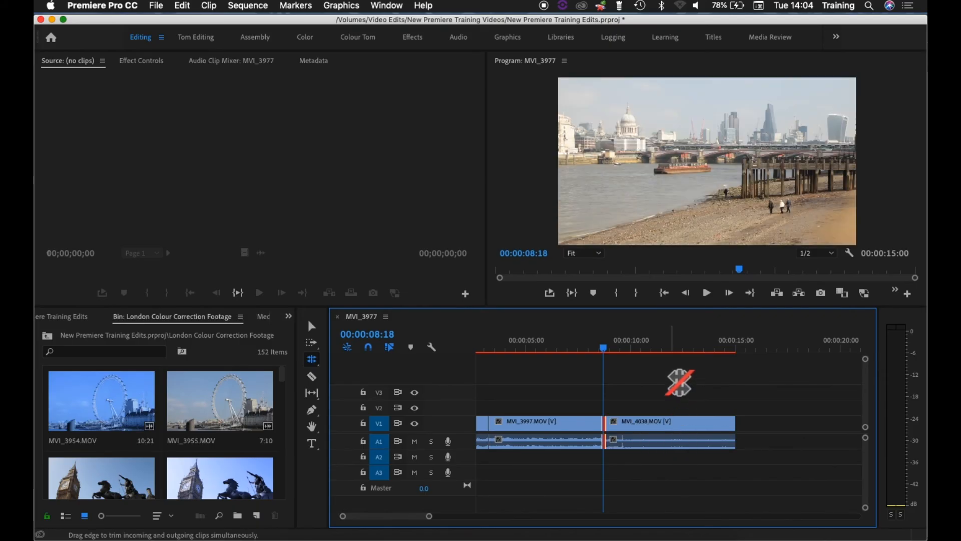
left_click_drag(641, 350, 657, 347)
key("e")
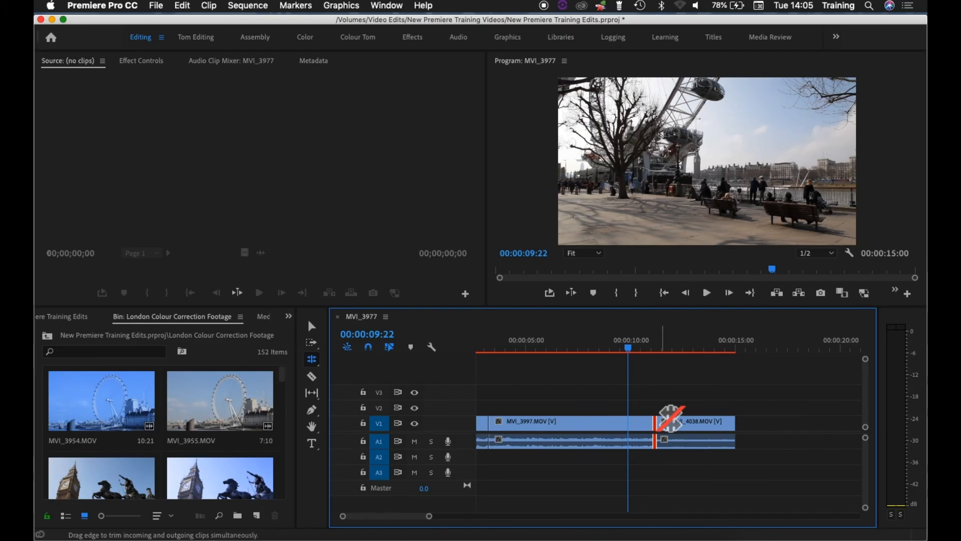
Step: Nudge the selected cut earlier and later one frame at a time, ending at 00:00:11:01
key("alt+Left")
key("alt+Left")
key("alt+Left")
key("alt+Right")
key("alt+Left")
key("alt+Right")
key("alt+Right")
key("alt+Left")
key("alt+Right")
key("alt+Right")
key("alt+Right")
key("alt+Right")
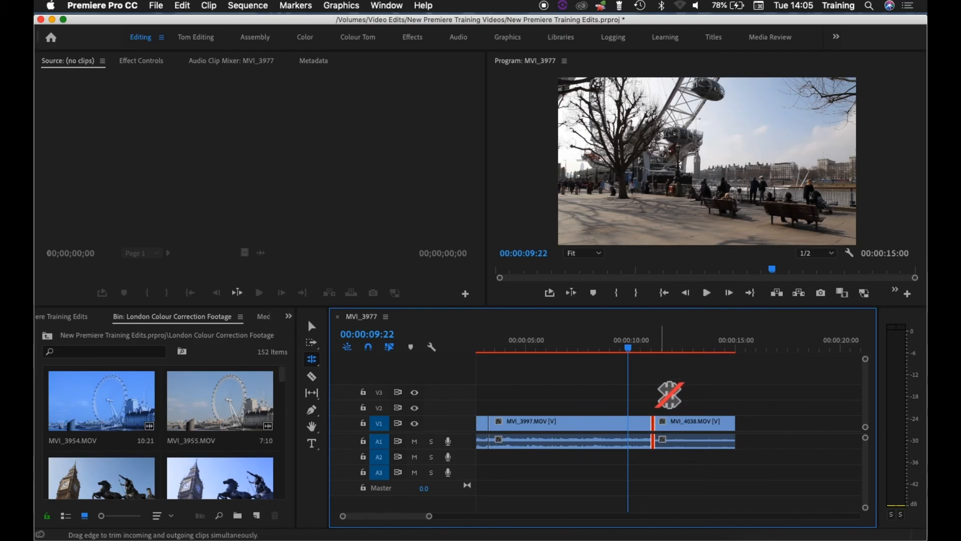
key("alt+Left")
key("alt+Left")
key("alt+Left")
key("alt+Left")
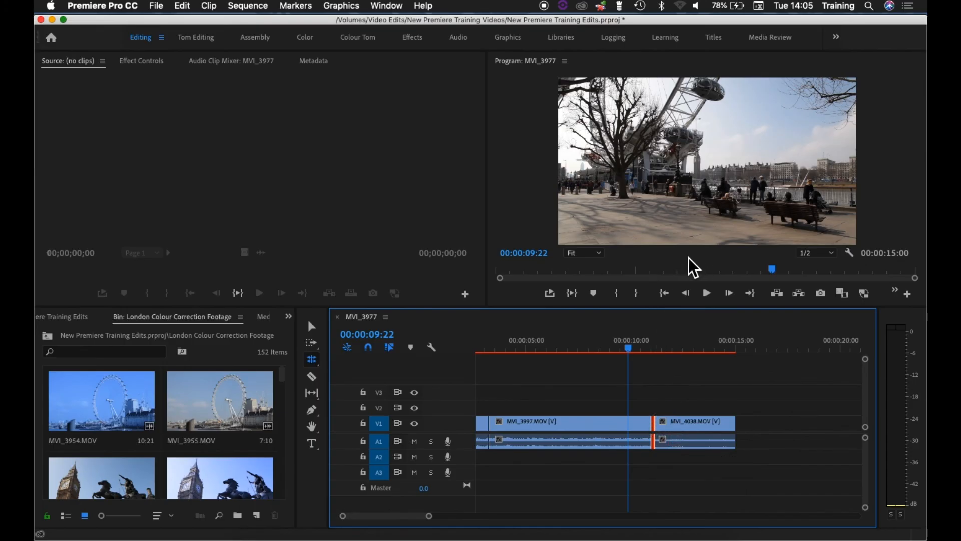
Step: Open the cut between MVI_3997 and MVI_4038 in Trim mode and roll it frame by frame both ways, ending 4 frames later
double_click(653, 432)
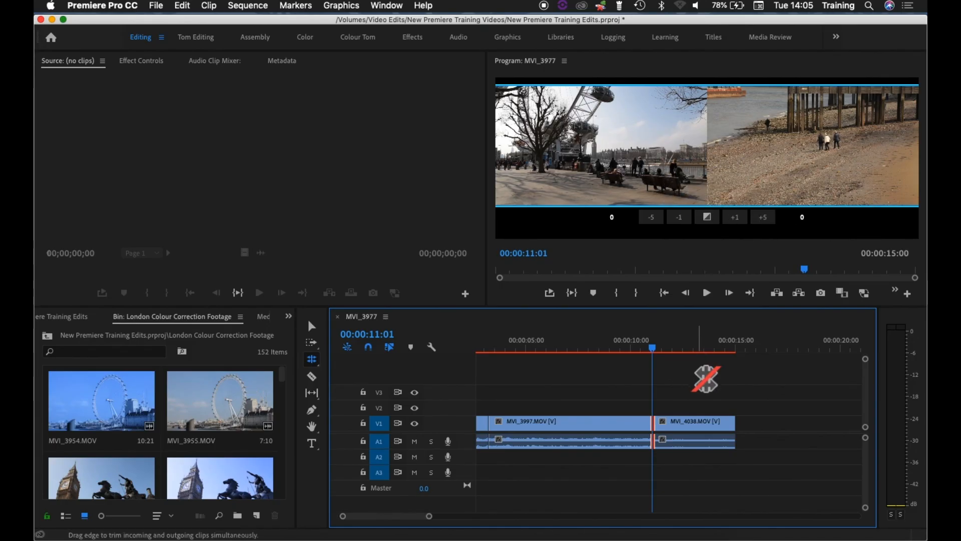
key("alt+Left")
key("alt+Left")
key("alt+Left")
key("alt+Left")
key("alt+Left")
key("alt+Left")
key("alt+Left")
key("alt+Right")
key("alt+Right")
key("alt+Right")
key("alt+Right")
key("alt+Right")
key("alt+Right")
key("alt+Right")
key("alt+Right")
key("alt+Right")
key("alt+Left")
key("alt+Left")
key("alt+Left")
key("alt+Left")
key("alt+Left")
key("alt+Left")
key("alt+Left")
key("alt+Left")
key("alt+Left")
key("alt+Left")
key("alt+Left")
key("alt+Left")
key("alt+Left")
key("alt+Left")
key("alt+Left")
key("alt+Left")
key("alt+Left")
key("alt+Left")
key("alt+Right")
key("alt+Right")
key("alt+Right")
key("alt+Right")
key("alt+Right")
key("alt+Right")
key("alt+Right")
key("alt+Right")
key("alt+Right")
key("alt+Right")
key("alt+Right")
key("alt+Right")
key("alt+Right")
key("alt+Right")
key("alt+Right")
key("alt+Right")
key("alt+Right")
key("alt+Right")
key("alt+Right")
key("alt+Right")
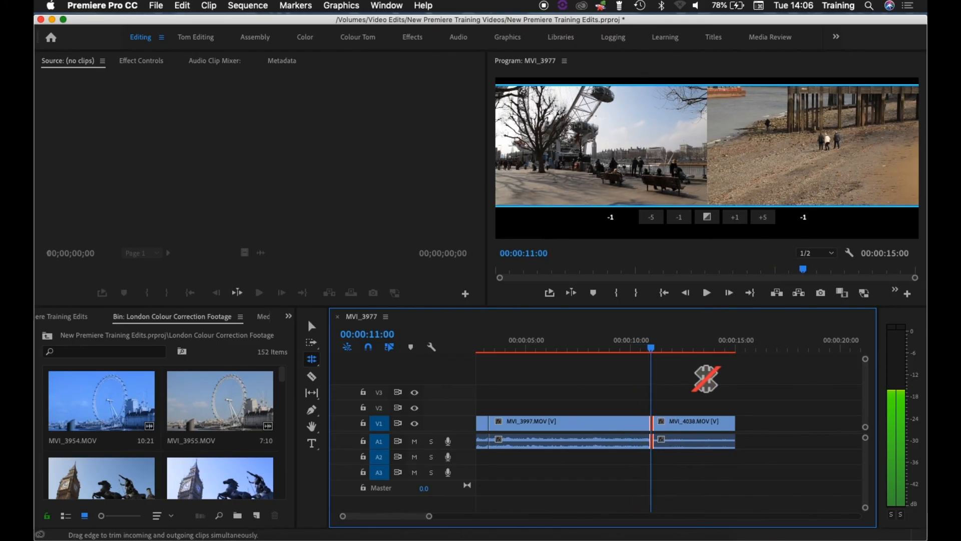
key("alt+Left")
key("alt+Left")
key("alt+Left")
key("alt+Left")
key("alt+Left")
key("alt+Left")
key("alt+Left")
key("alt+Left")
key("alt+Left")
key("alt+Left")
key("alt+Left")
key("alt+Left")
key("alt+Left")
key("alt+Left")
key("alt+Left")
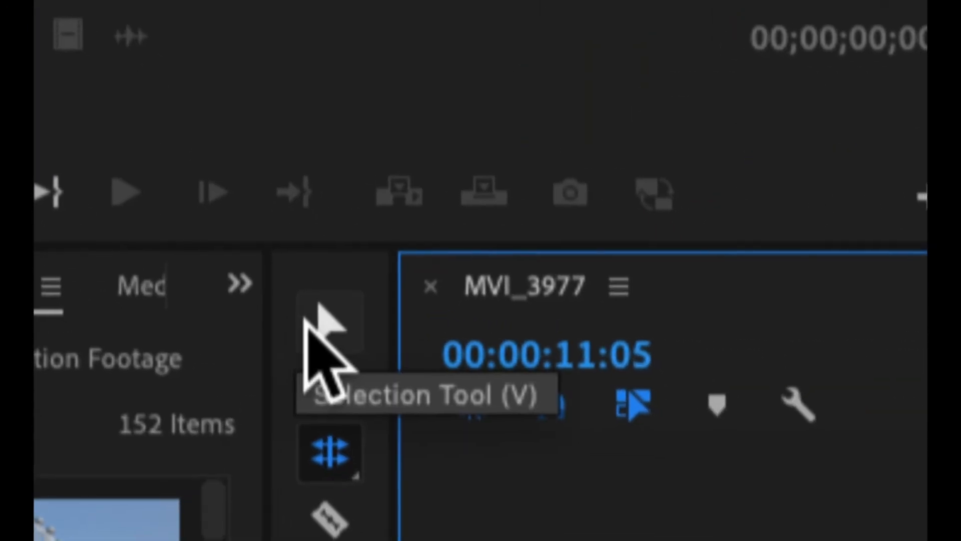
Step: Switch to the Selection tool, deselect the cut to leave Trim mode, and move the playhead to 00:00:06:19
left_click(311, 327)
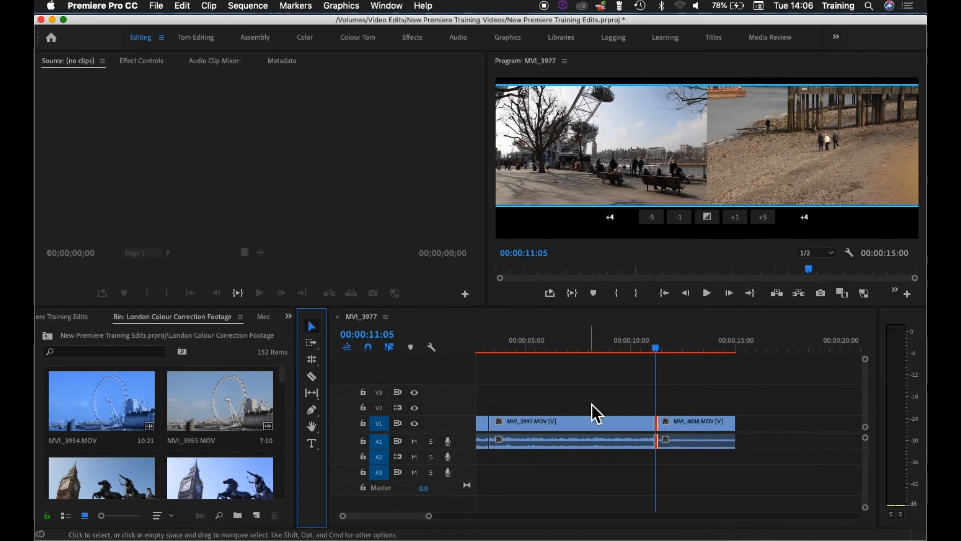
left_click(618, 395)
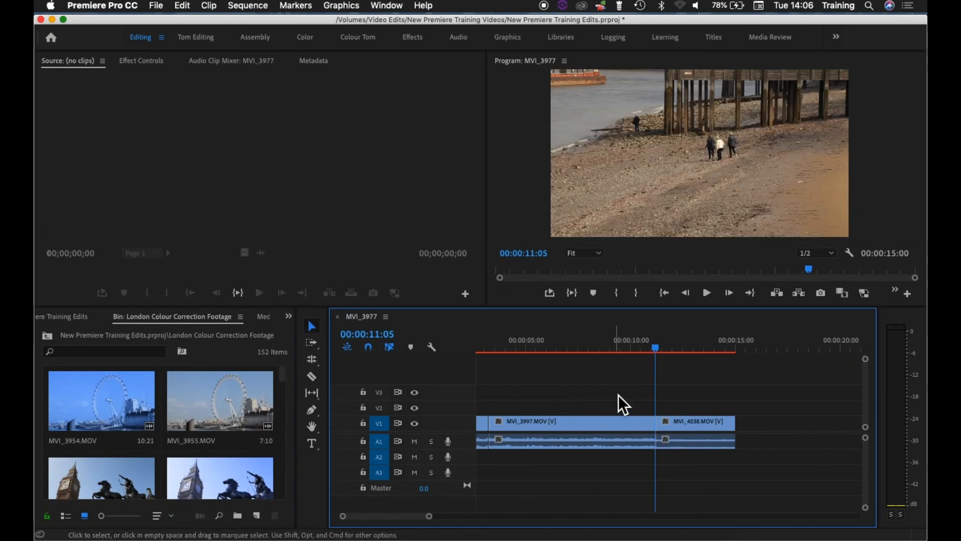
left_click_drag(657, 340, 562, 341)
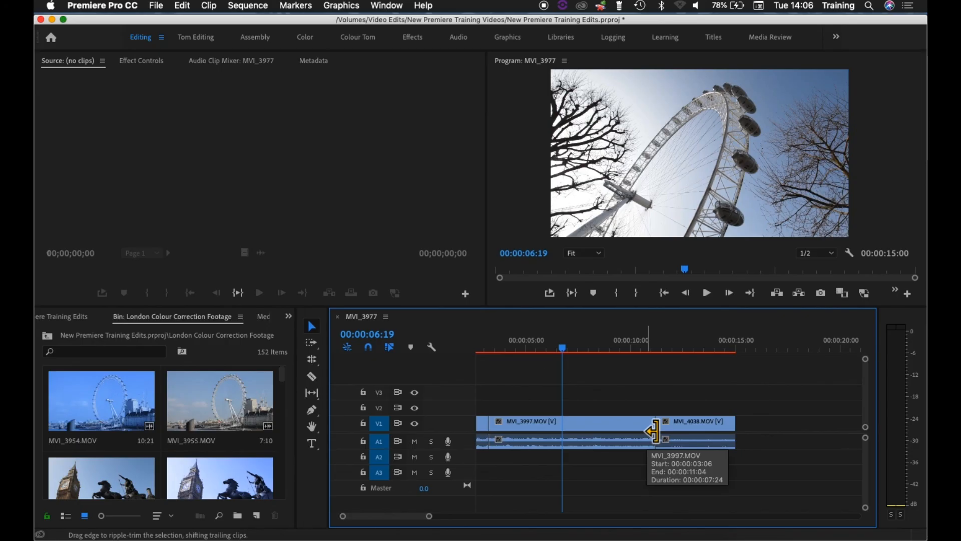
Step: Try ripple-trimming the end of MVI_3997 to 00:00:08:16 with the Selection tool, and undo the trim
left_click_drag(653, 431, 599, 430)
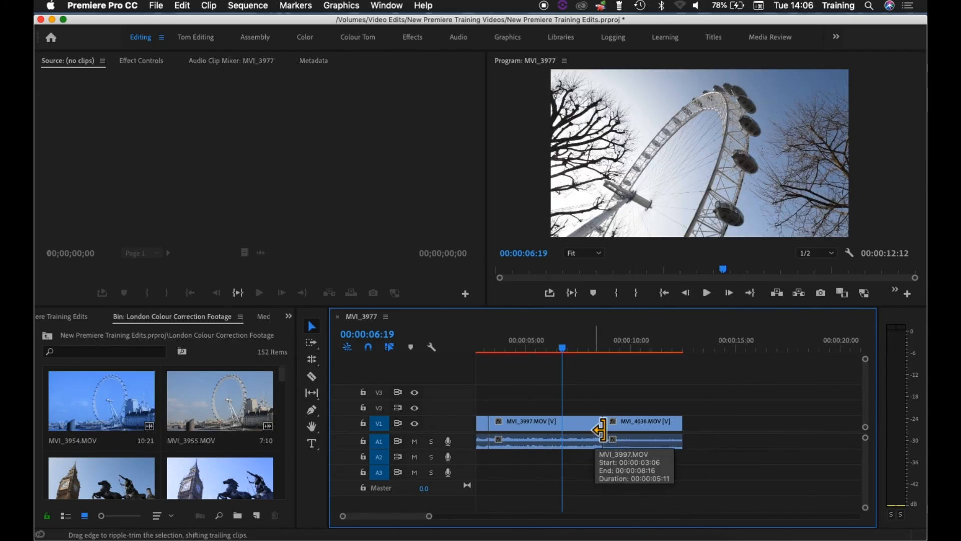
key("super+z")
Step: Roll the cut between MVI_3997 and MVI_4038 earlier with the Selection tool, so that MVI_4038 starts at 00:00:10:14
mouse_move(669, 430)
left_mouse_down()
mouse_move(680, 427)
mouse_move(667, 427)
left_mouse_up()
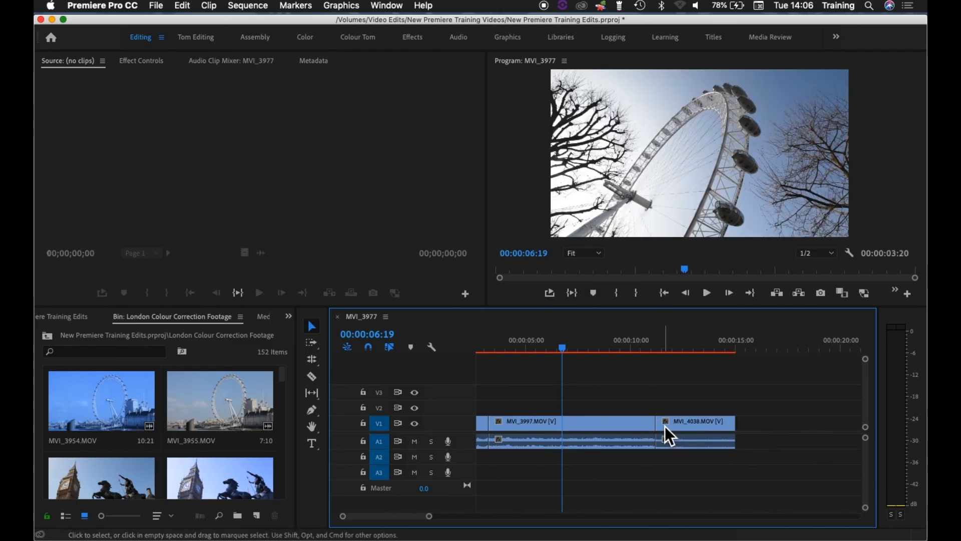
mouse_move(664, 432)
left_mouse_down()
mouse_move(628, 433)
mouse_move(671, 433)
mouse_move(652, 435)
left_mouse_up()
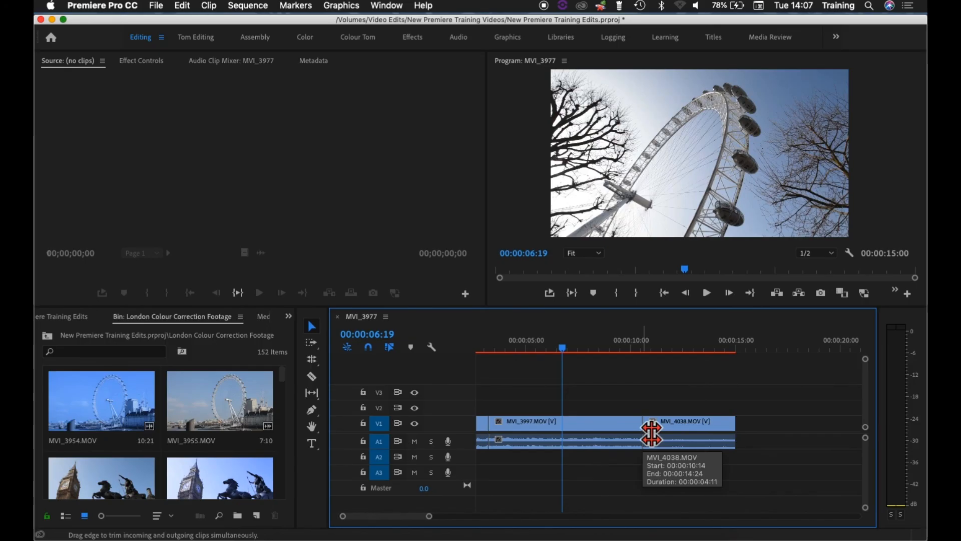